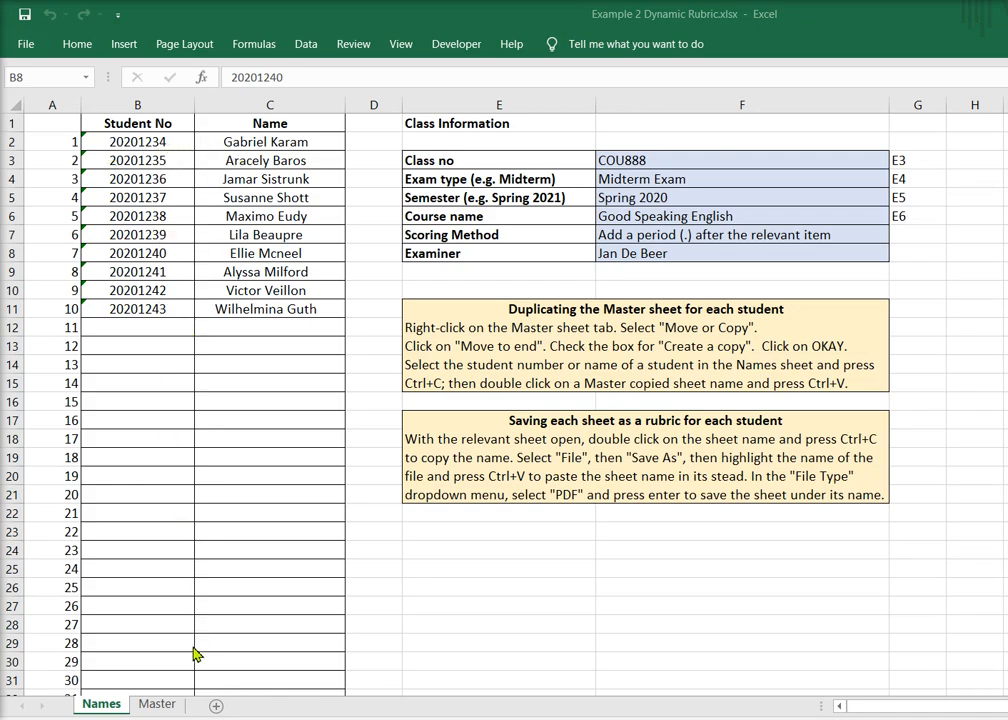
Examine the Master rubric sheet alongside the student list and class information on the Names sheet
left_click(155, 710)
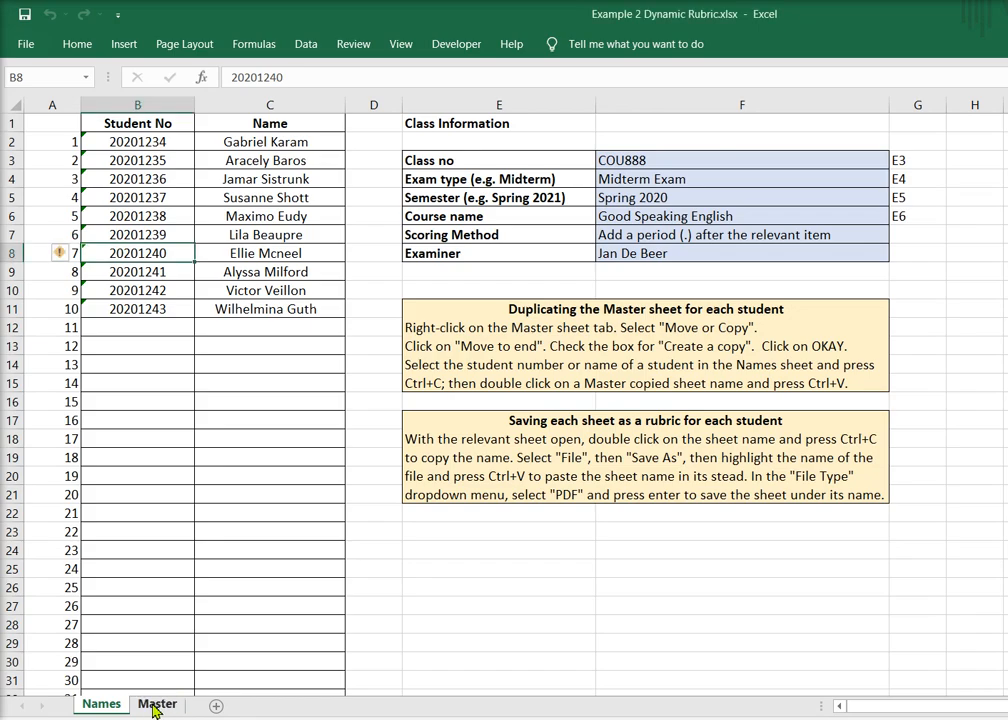
left_click(155, 708)
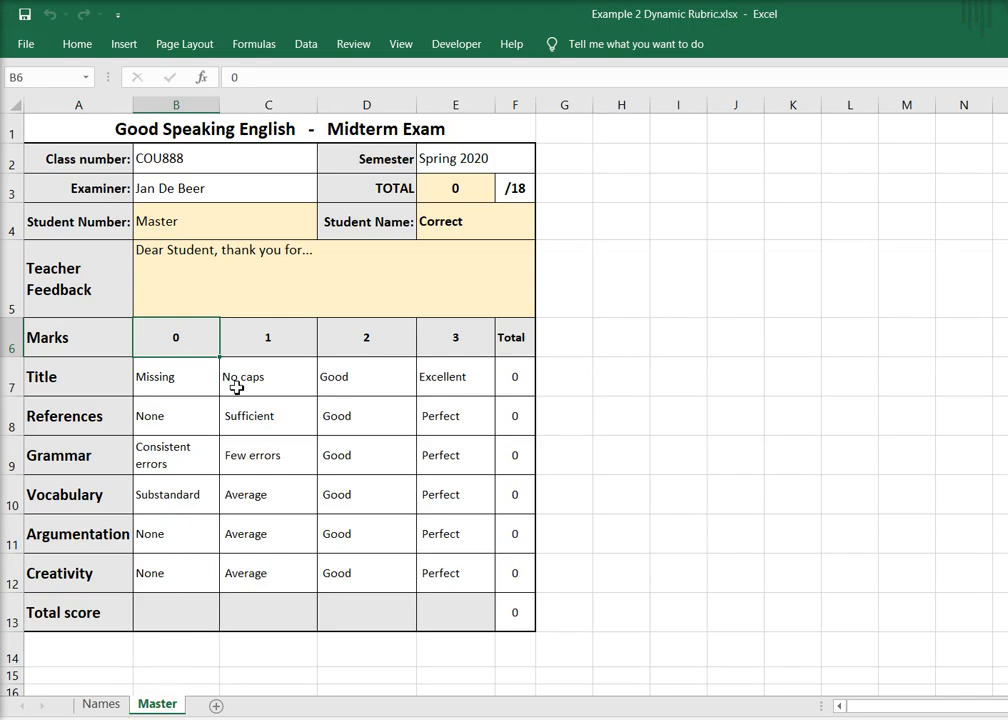
left_click(100, 704)
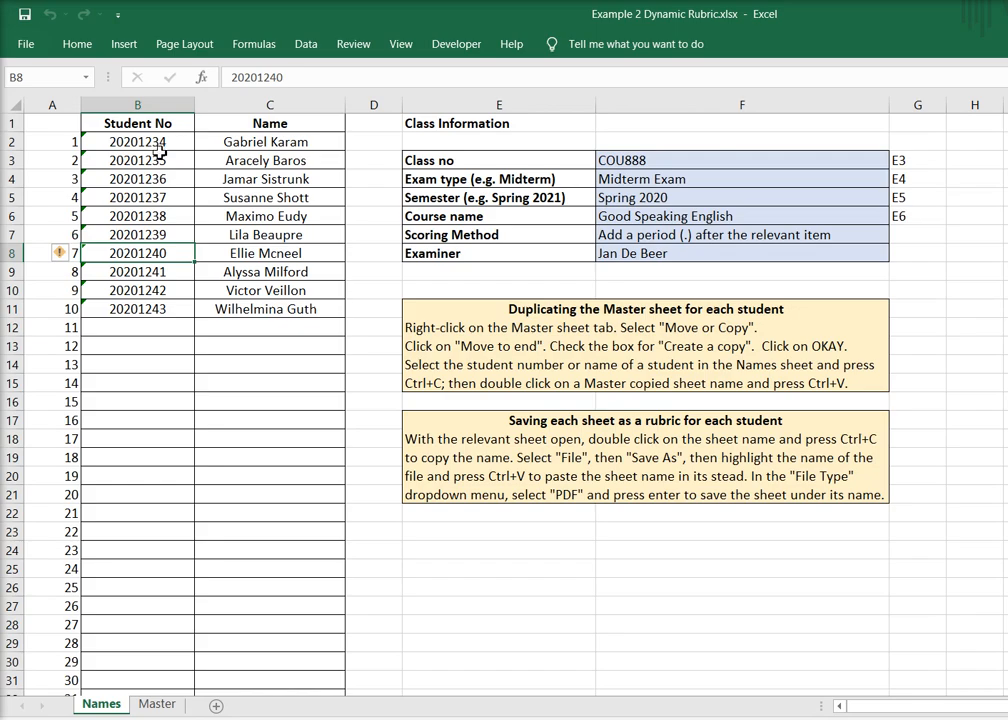
left_click(155, 705)
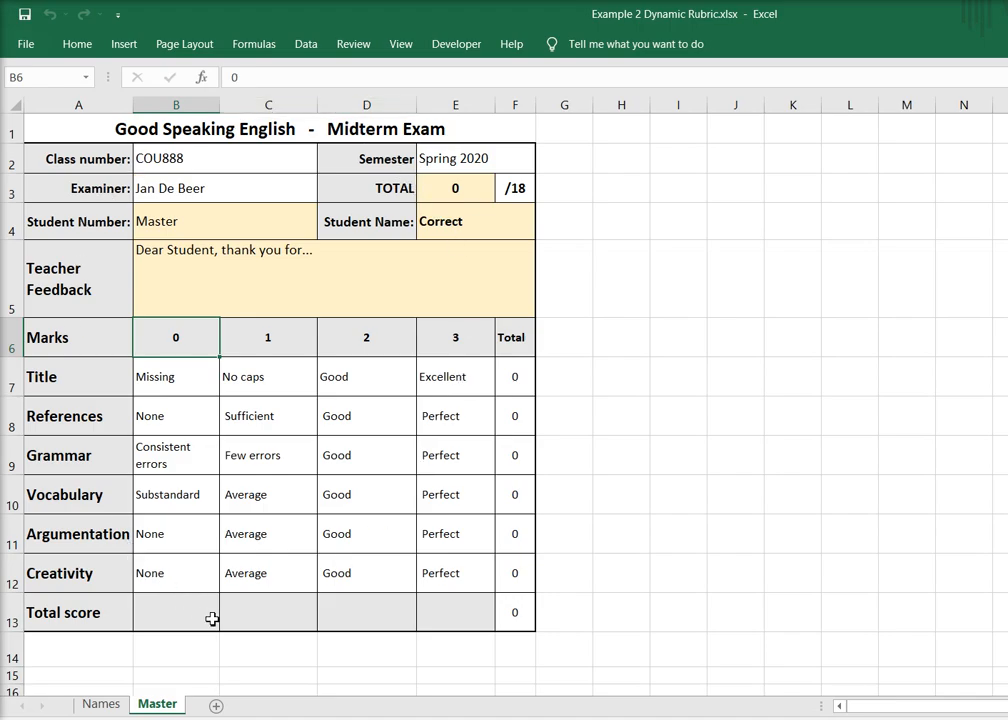
left_click(100, 704)
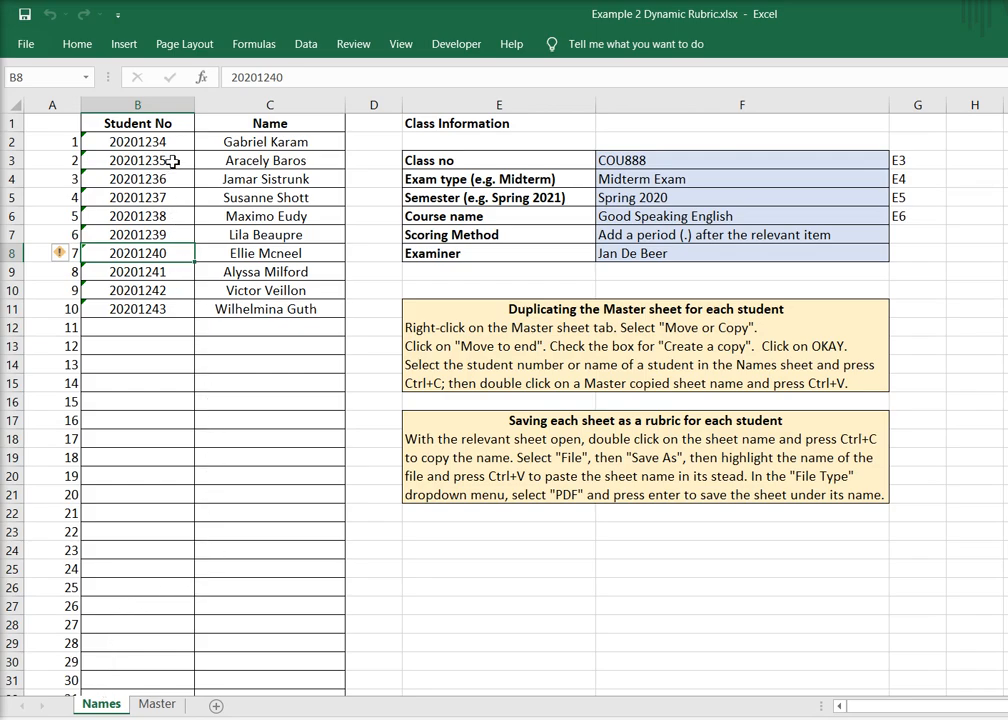
Copy the first student's number from cell B2 of the Names sheet
left_click(128, 142)
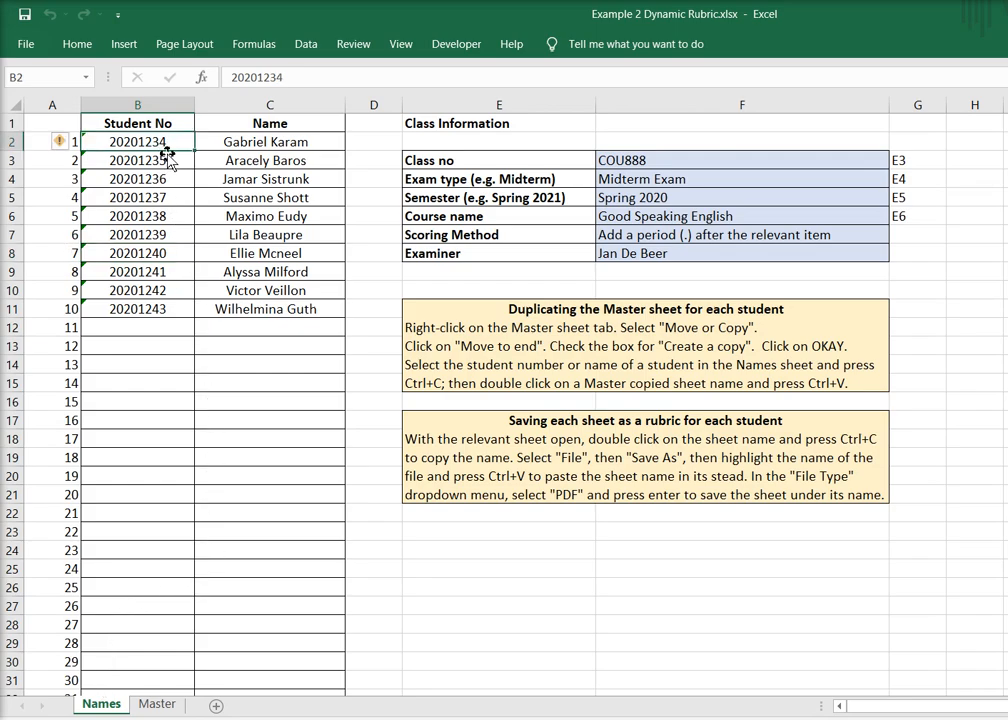
double_click(141, 143)
double_click(144, 145)
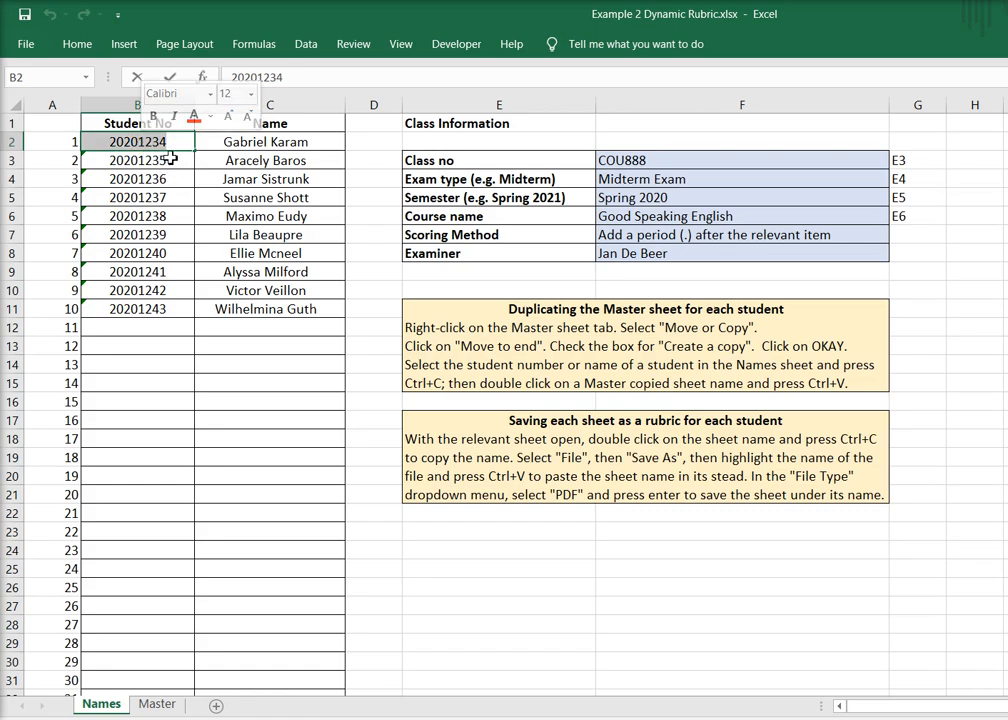
left_click(303, 78)
left_click_drag(303, 78, 229, 77)
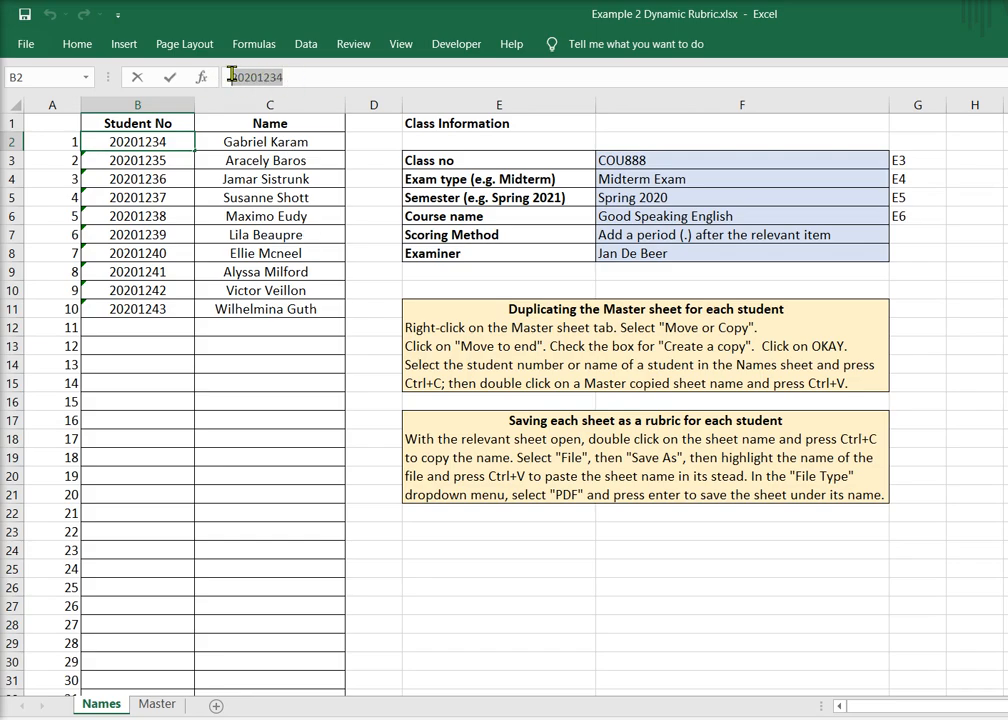
Create a copy of the Master sheet at the end of the workbook
right_click(156, 706)
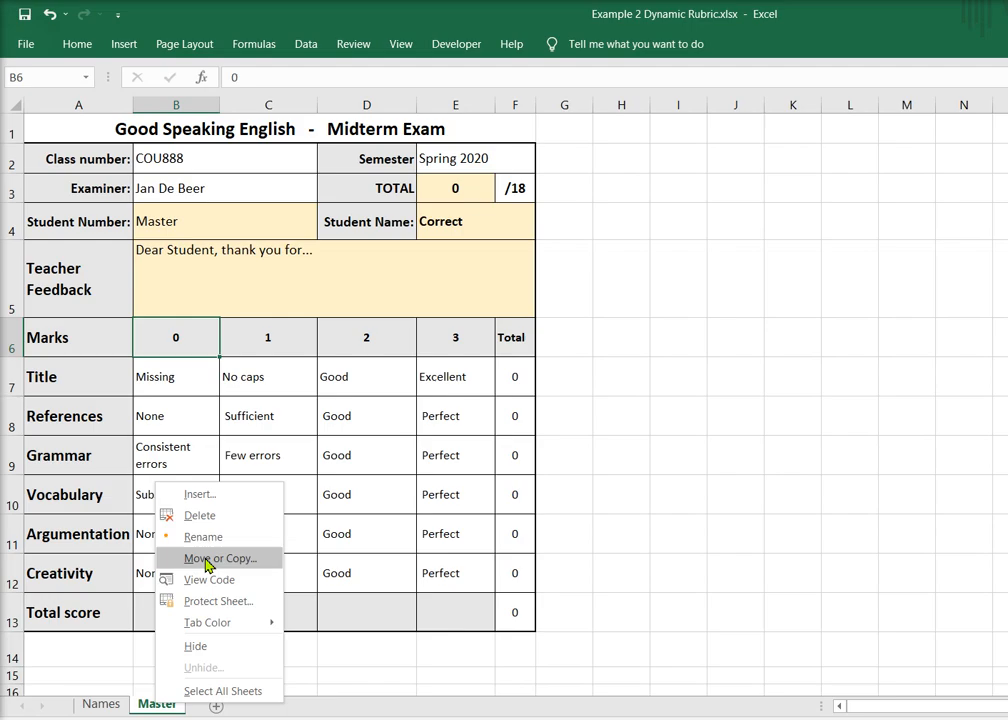
left_click(206, 562)
left_click(80, 553)
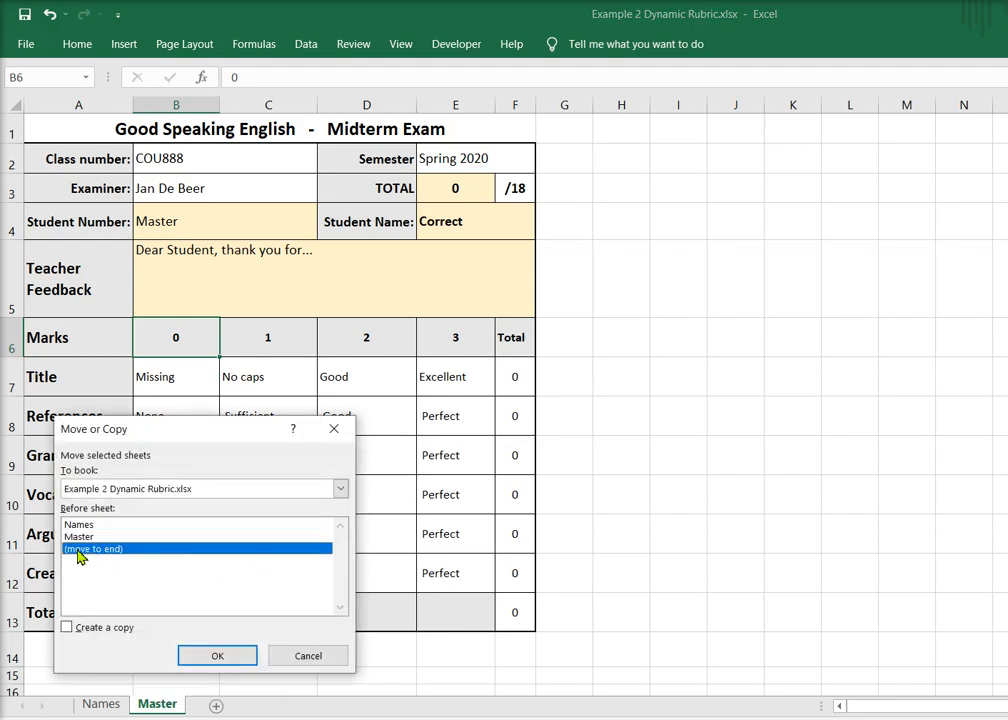
left_click(67, 628)
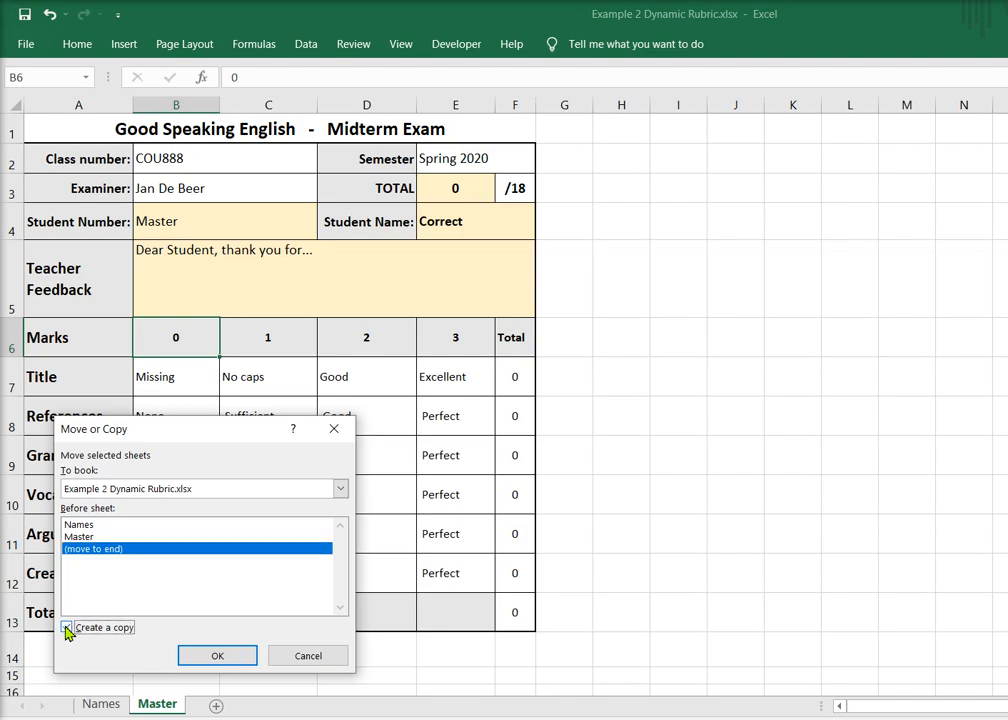
left_click(238, 662)
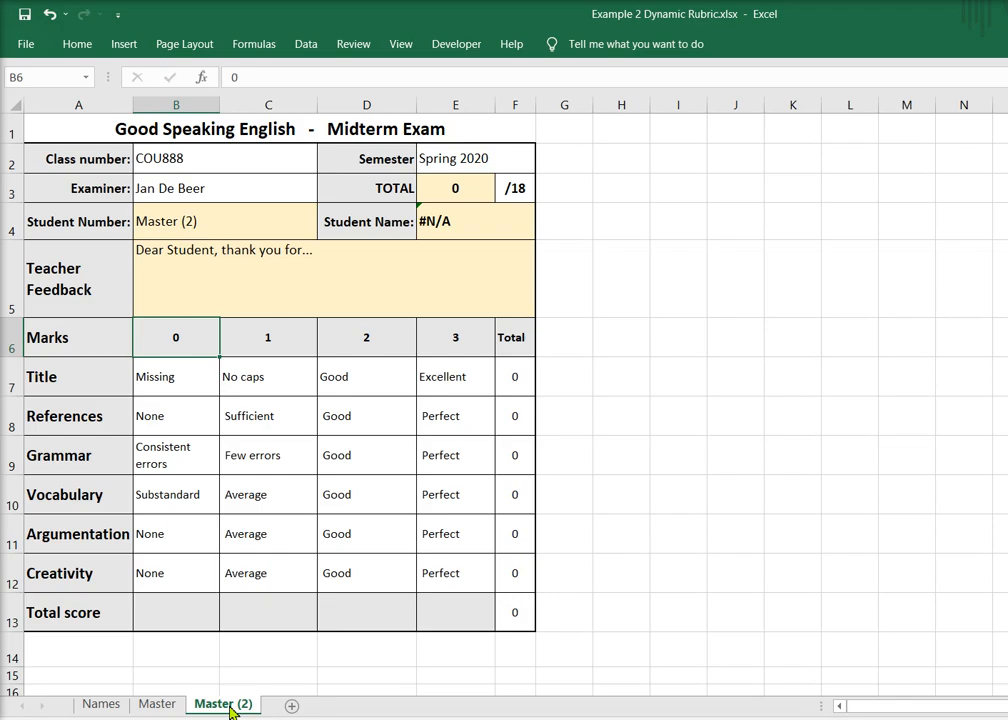
Rename the Master (2) sheet with the first student's number
double_click(229, 705)
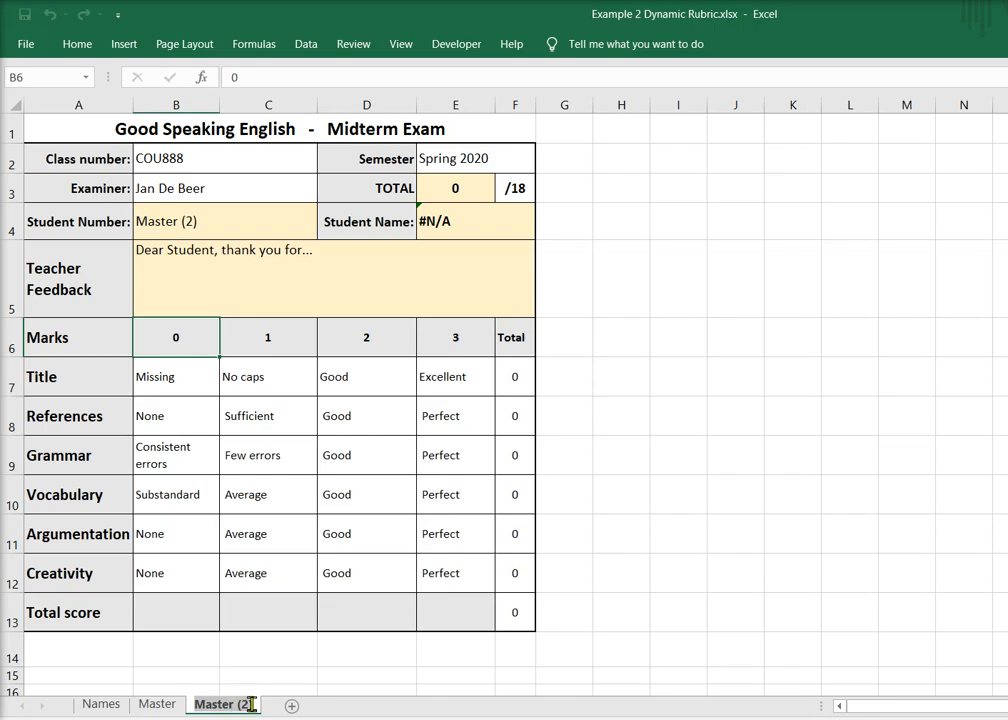
key("Return")
type("20201234")
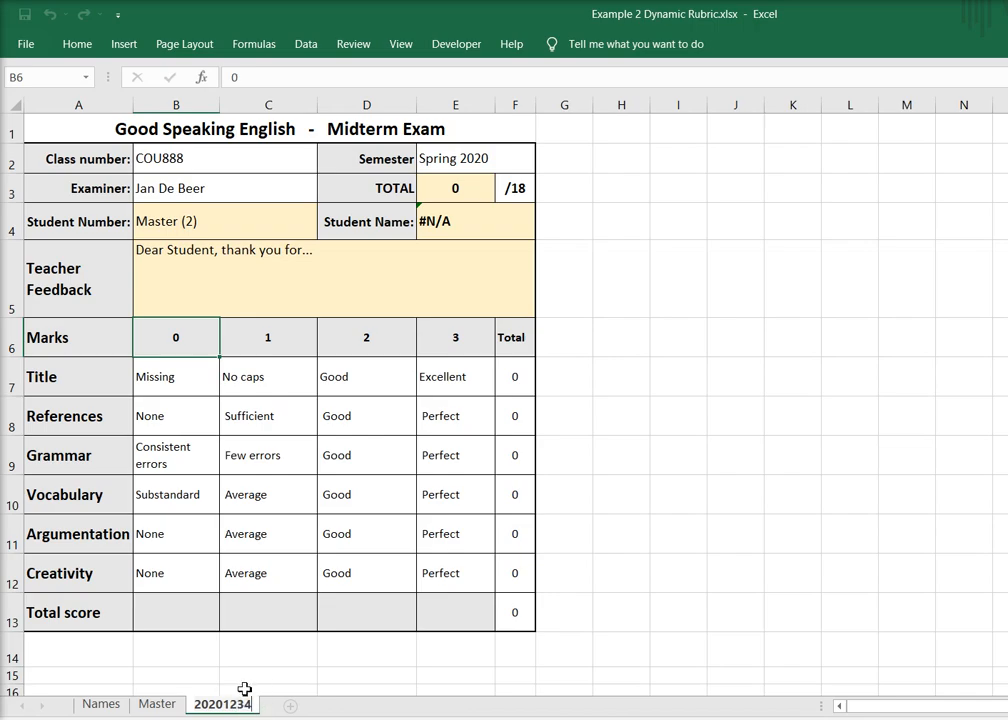
Copy the second student's number from cell B3 of the Names sheet
left_click(104, 707)
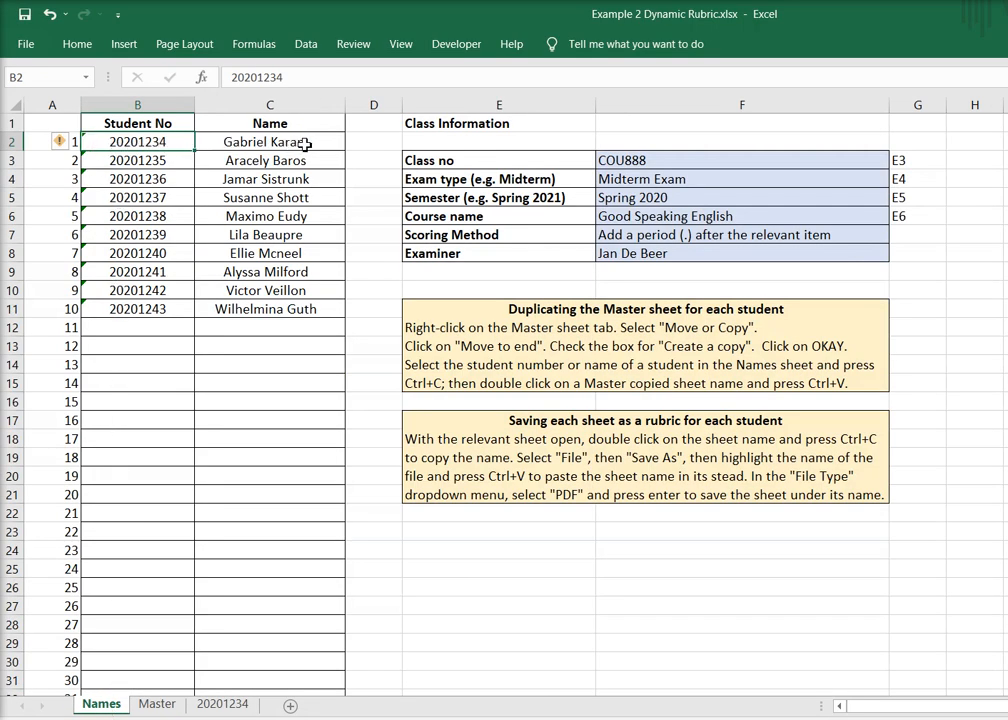
double_click(130, 162)
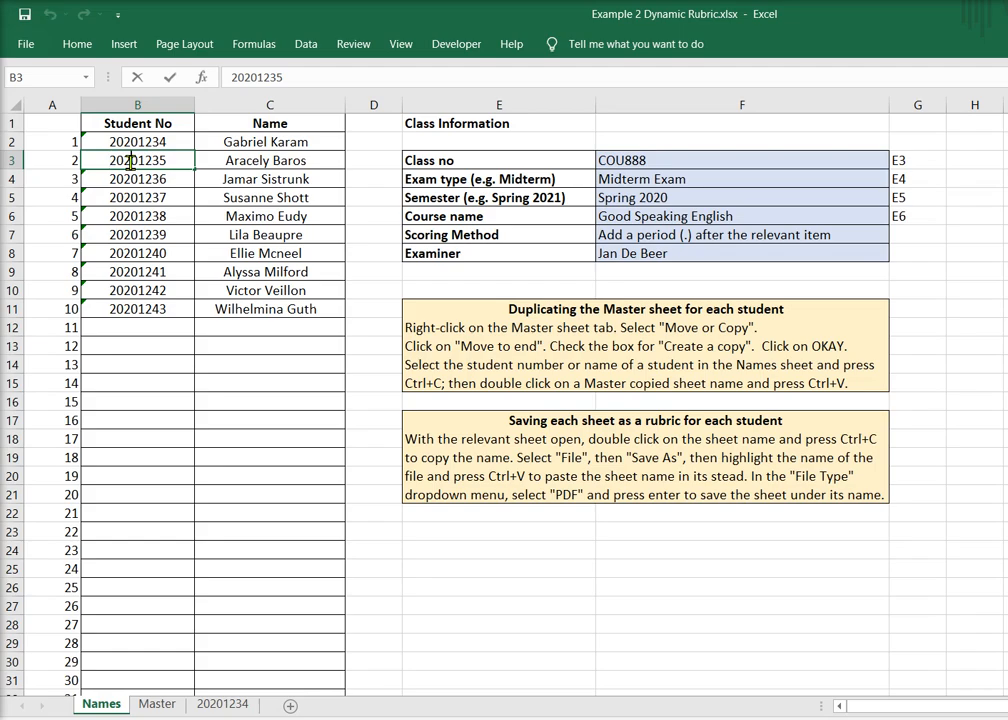
double_click(130, 162)
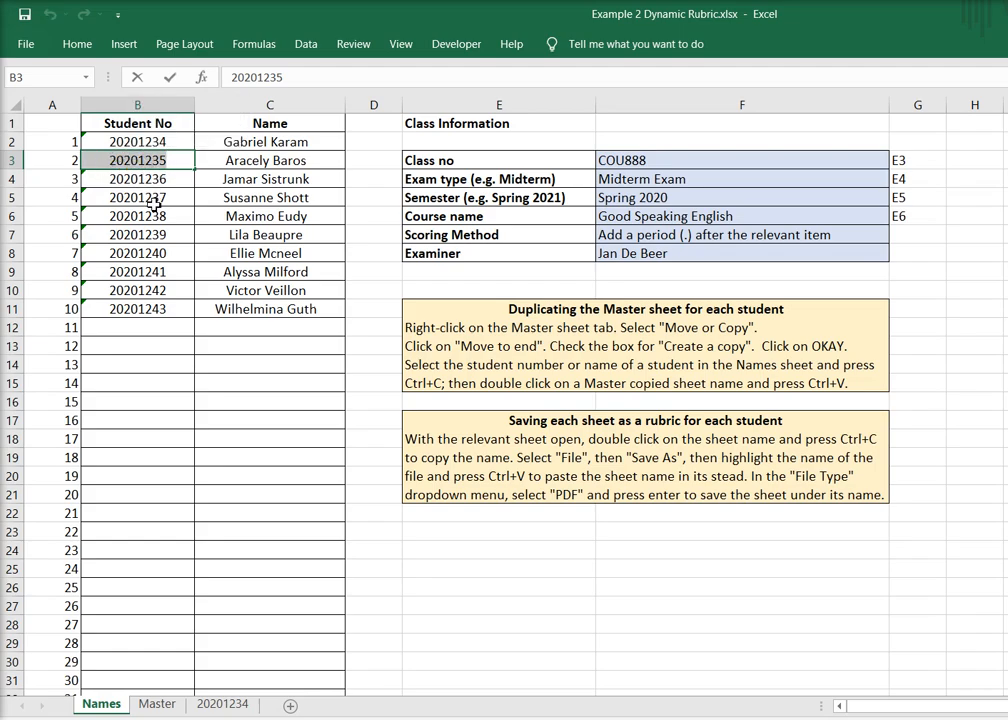
Create another copy of the Master sheet, placed after the first student's sheet at the end
right_click(157, 705)
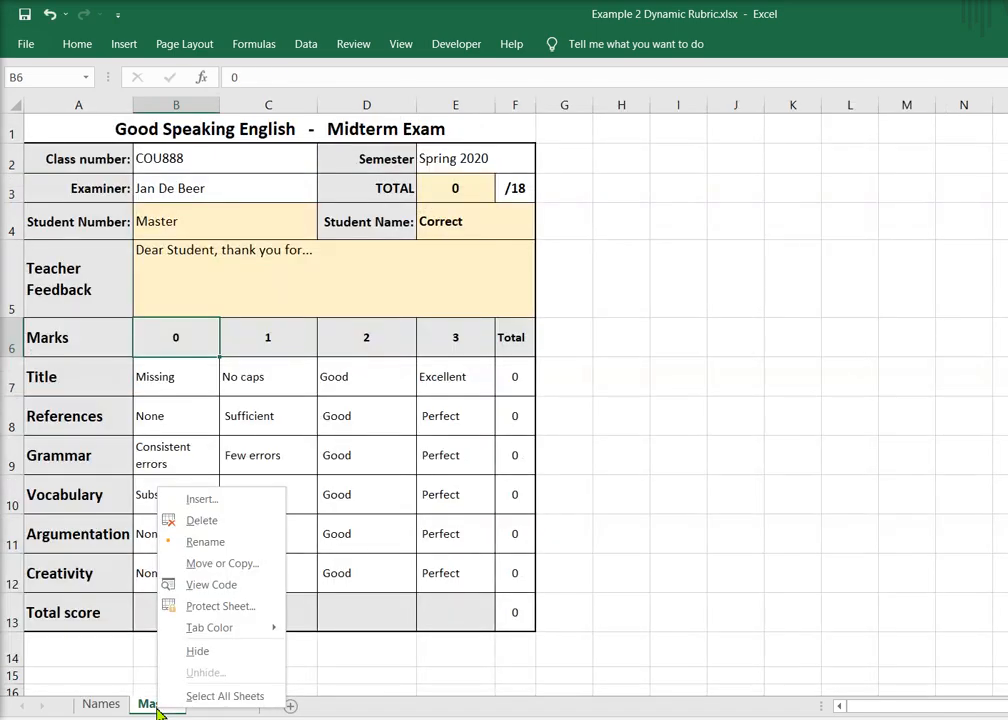
left_click(222, 563)
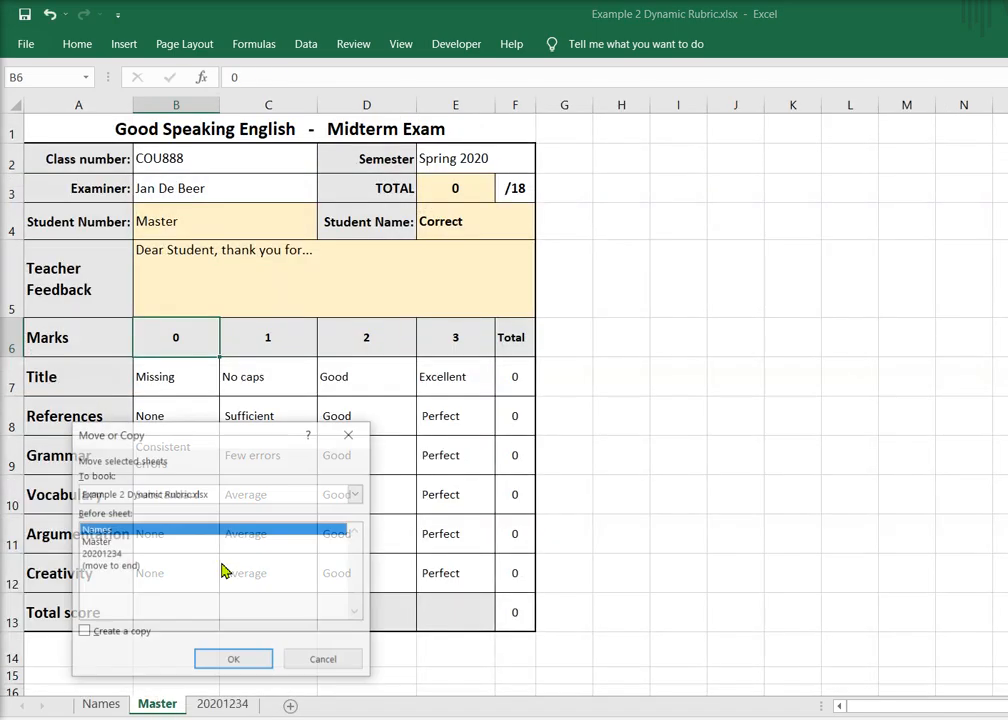
left_click(105, 567)
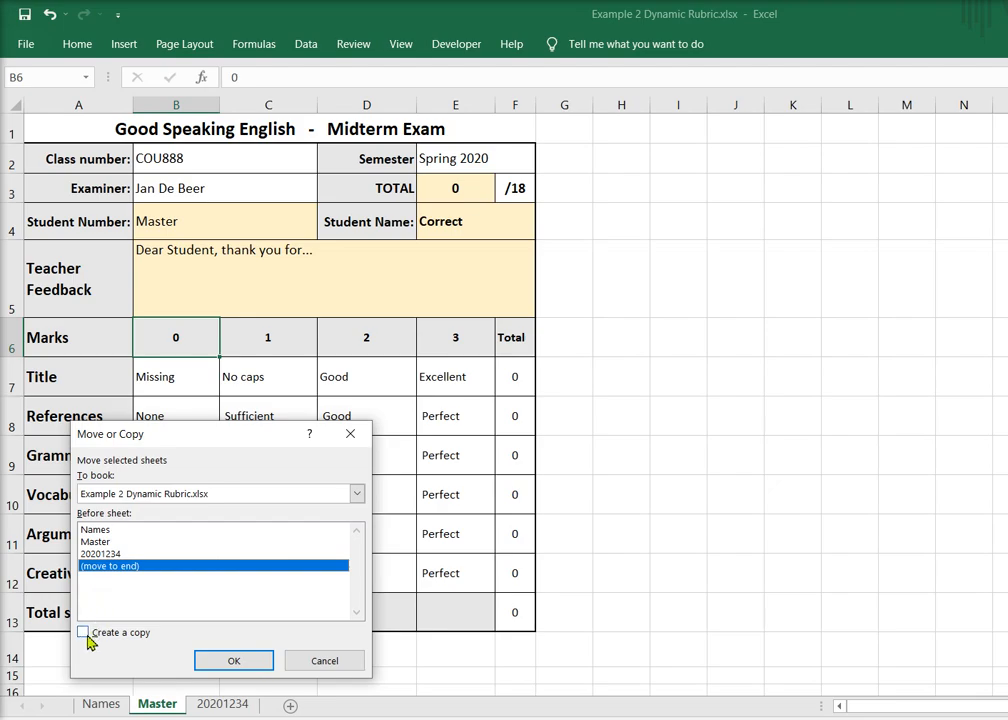
left_click(84, 633)
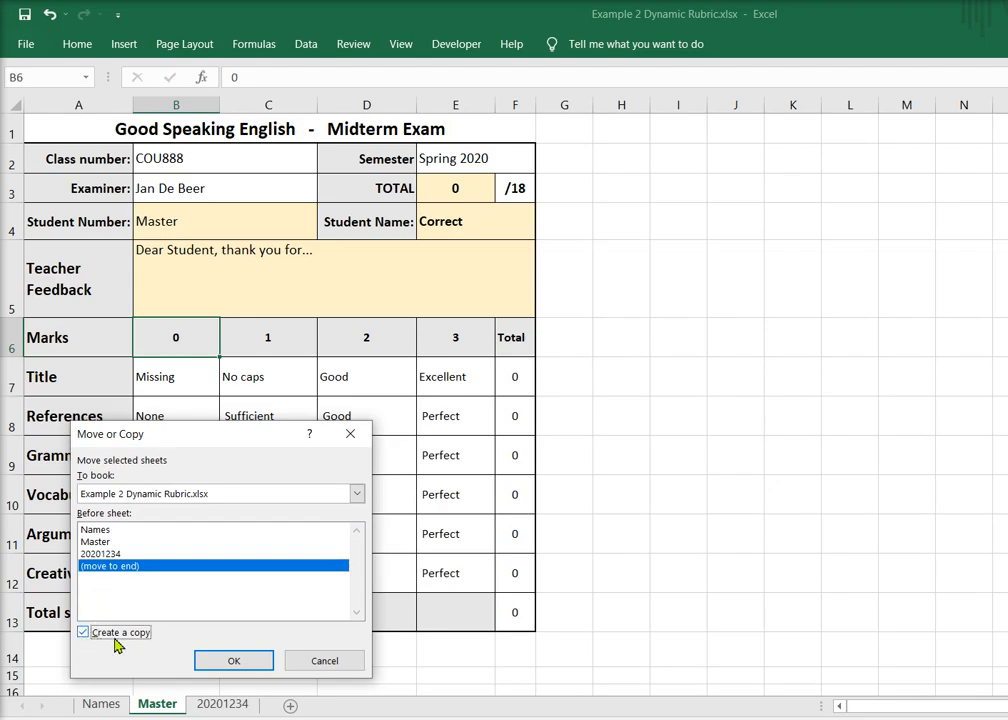
left_click(232, 661)
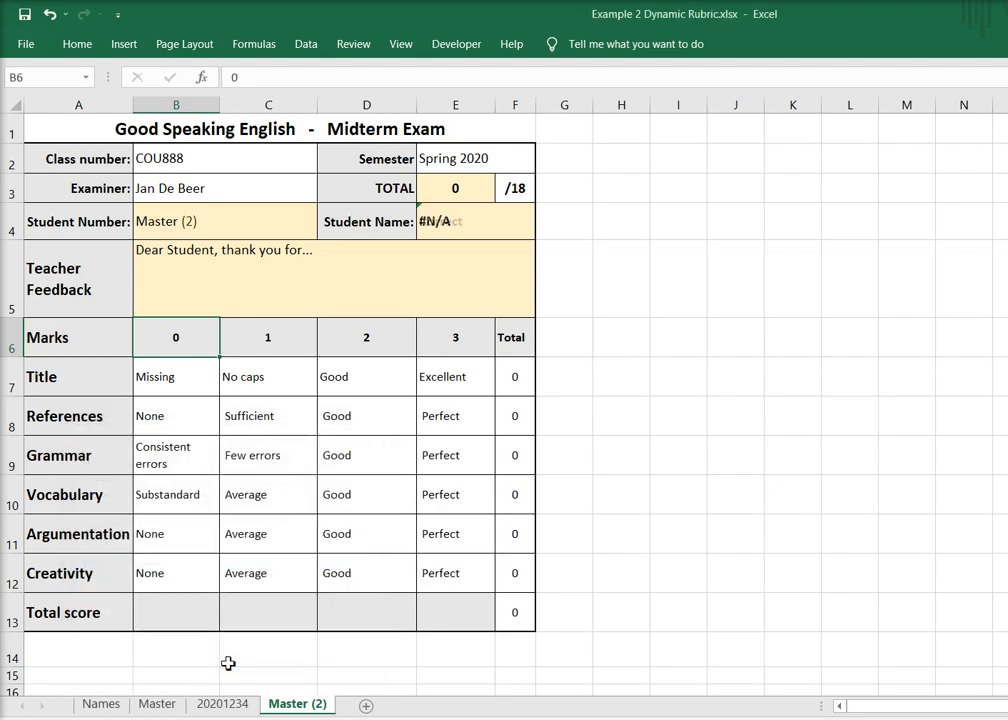
Rename the new Master (2) sheet with the second student's number
double_click(299, 705)
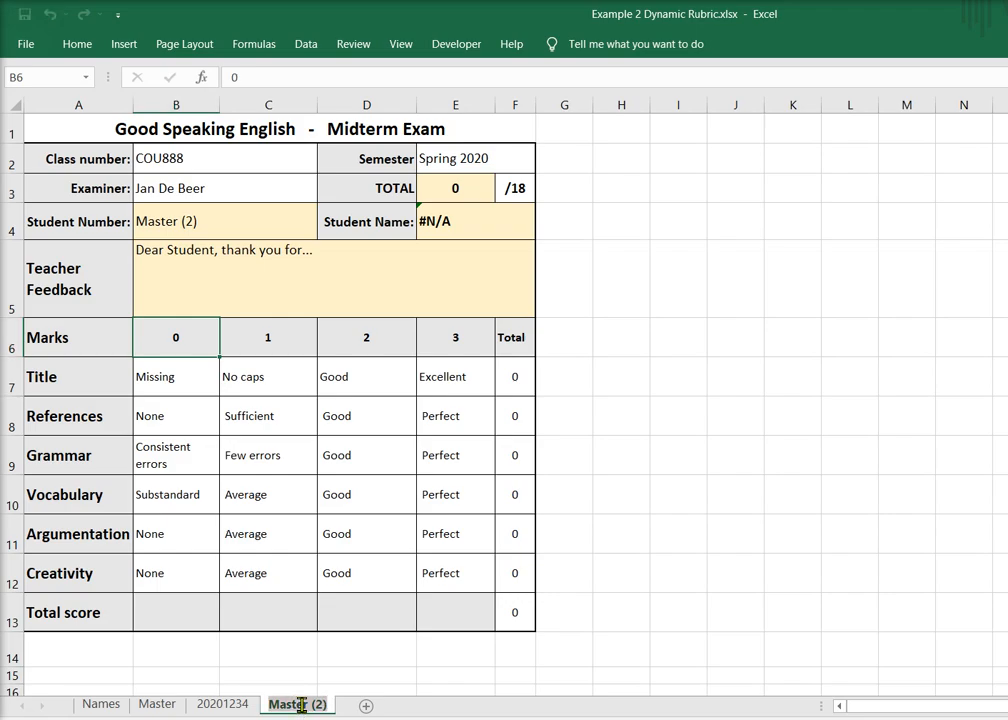
type("20201235")
key("Return")
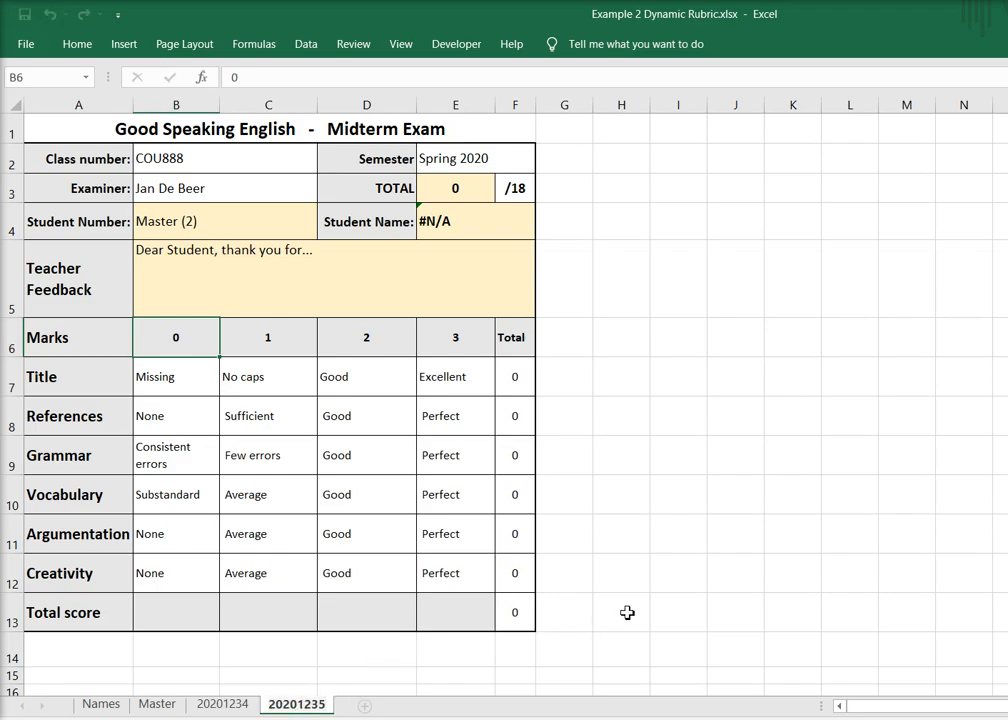
left_click(268, 675)
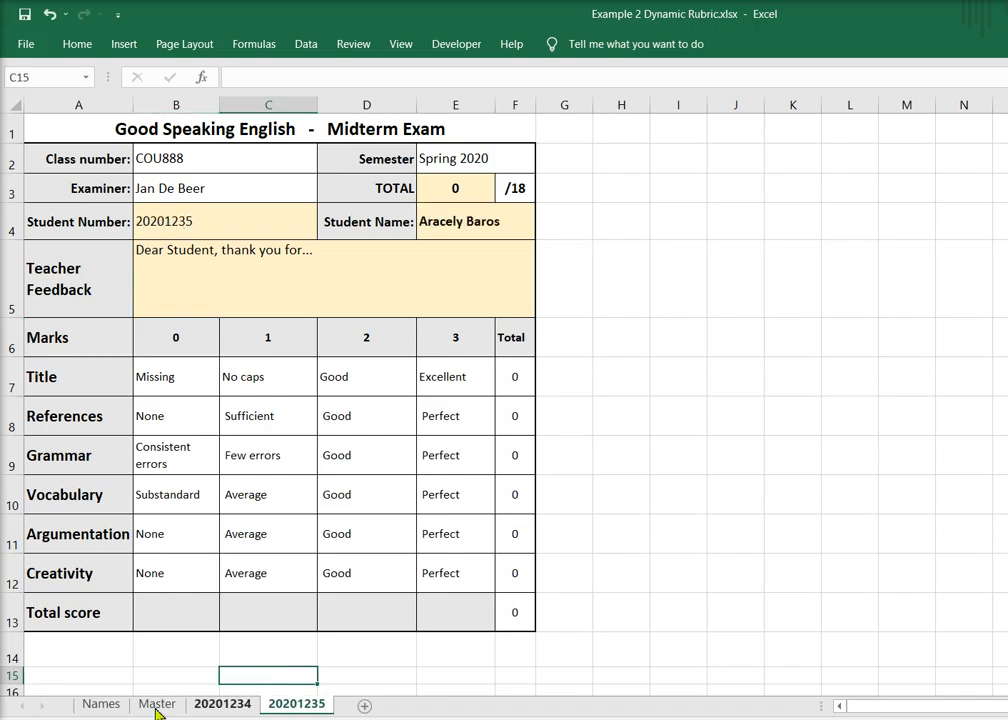
Compare the student number and name on the first student's rubric sheet with row 2 of the Names sheet
left_click(103, 704)
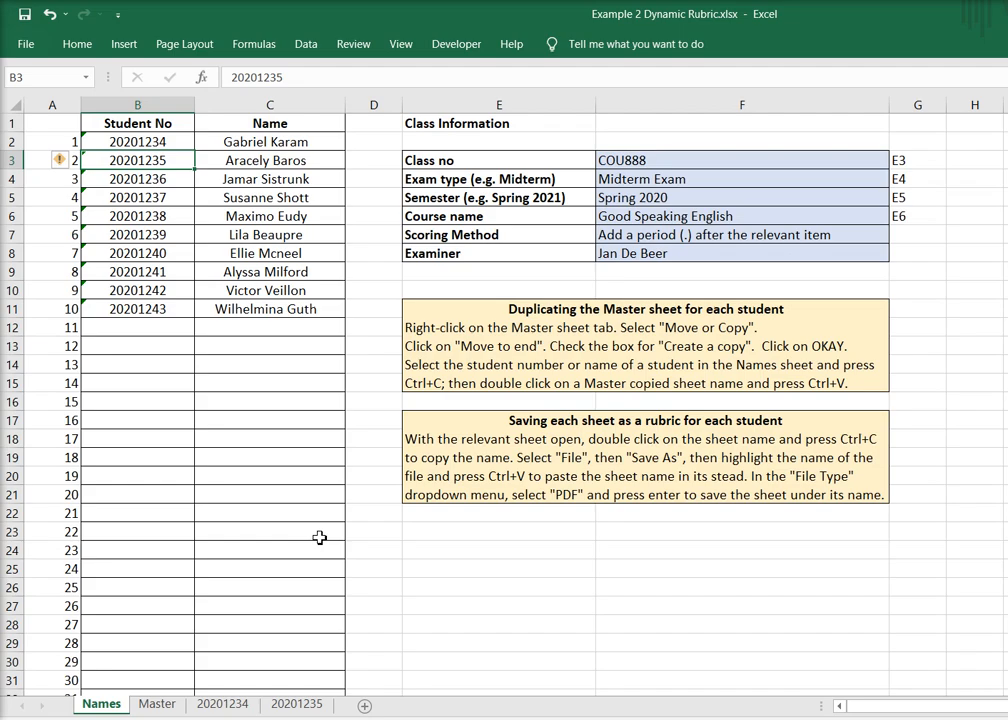
left_click(241, 344)
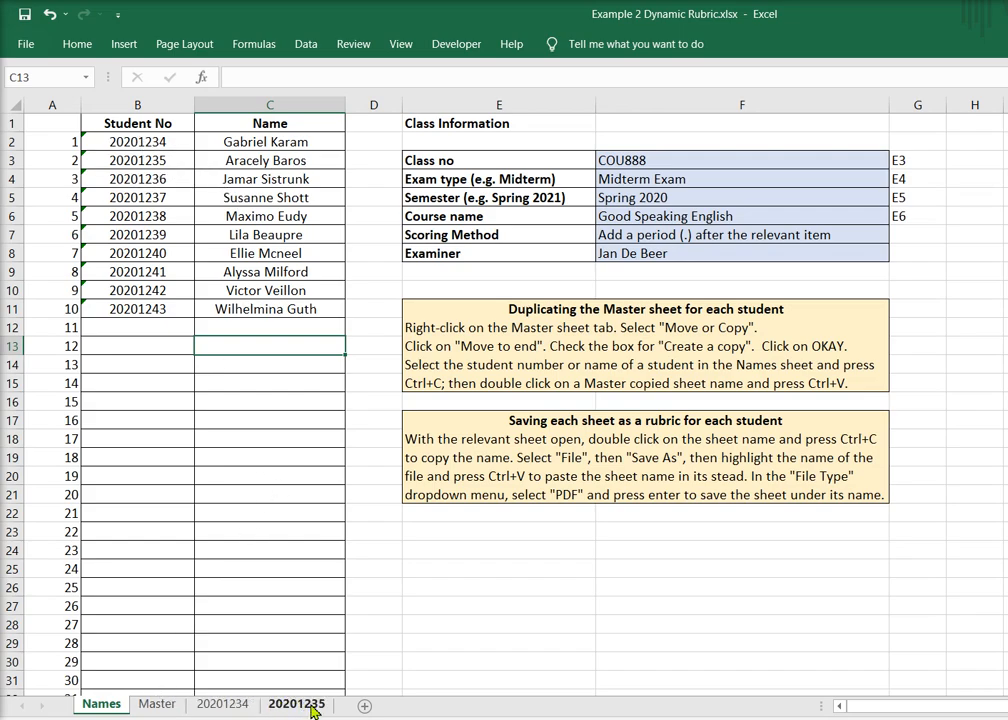
left_click(221, 707)
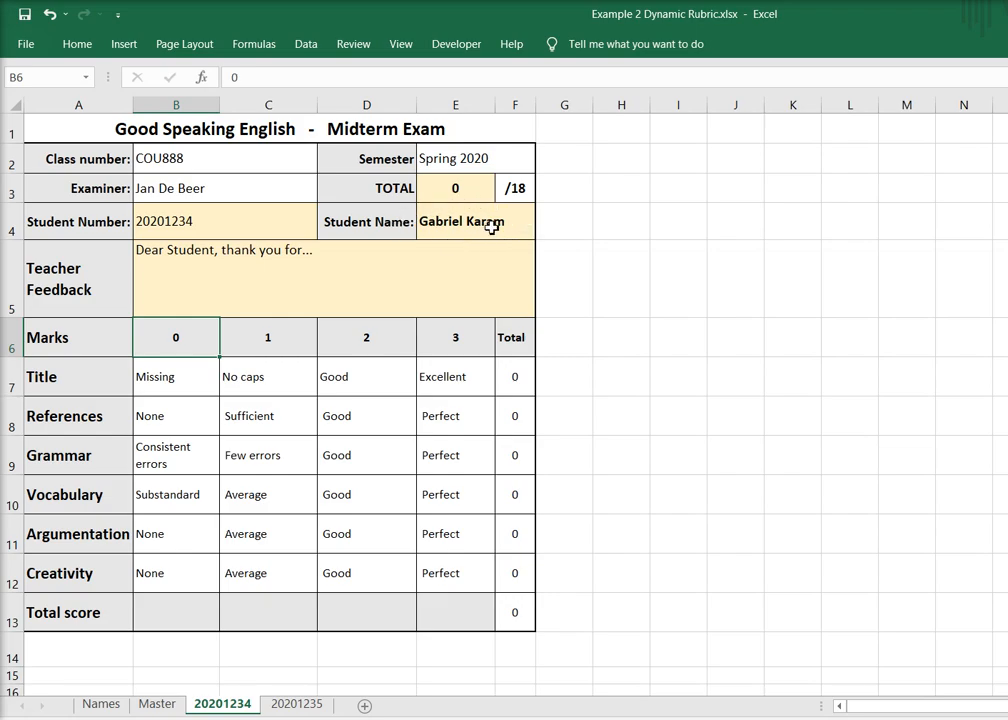
left_click(101, 704)
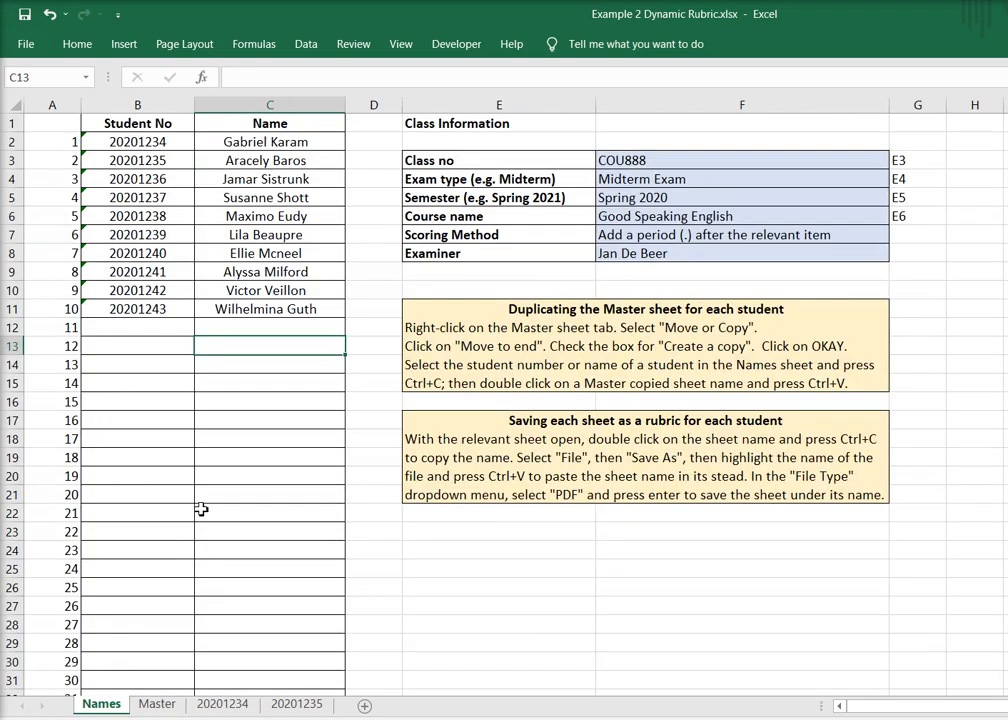
left_click(268, 142)
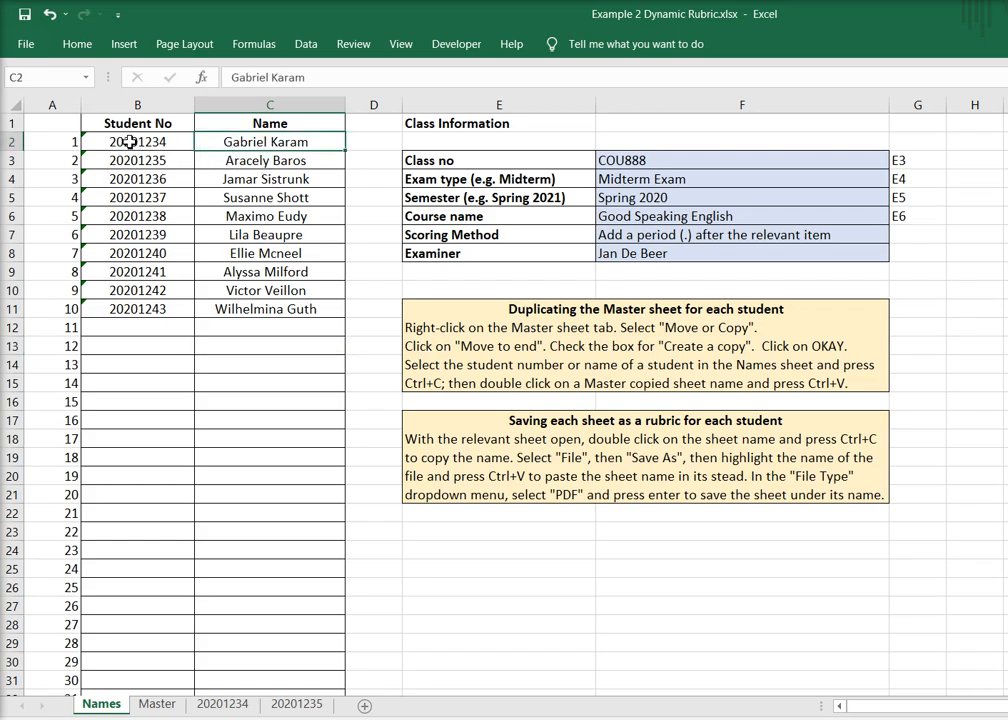
left_click_drag(130, 142, 305, 141)
left_click(279, 365)
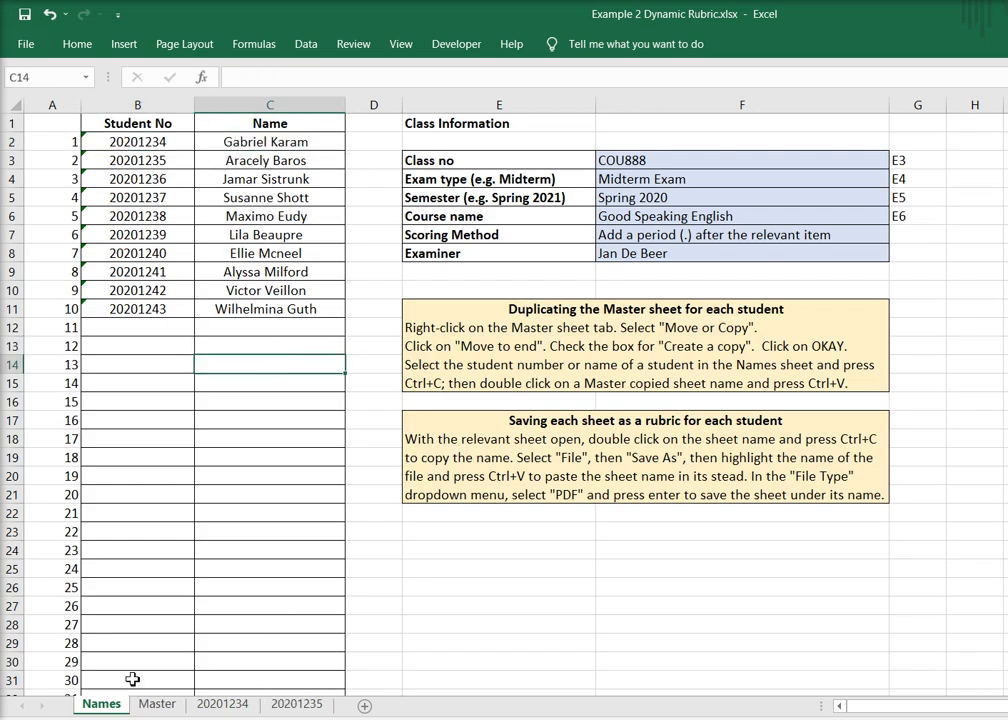